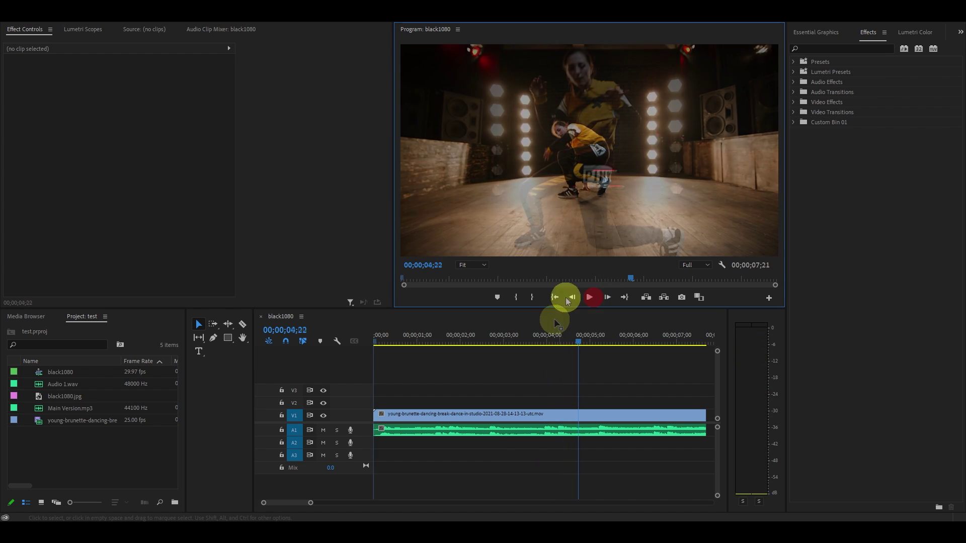
Stop playback and create a new adjustment layer from the Project panel.
left_click(555, 297)
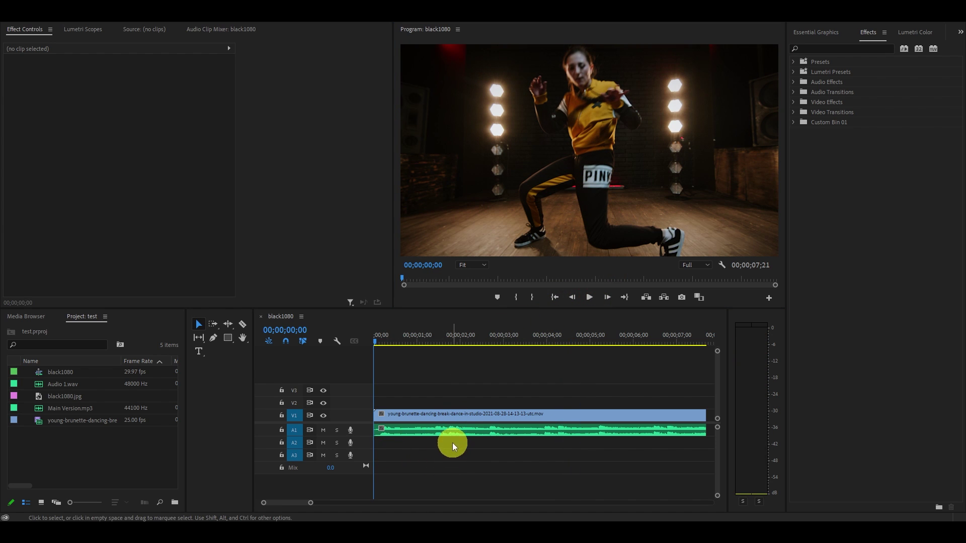
right_click(68, 450)
left_click(102, 309)
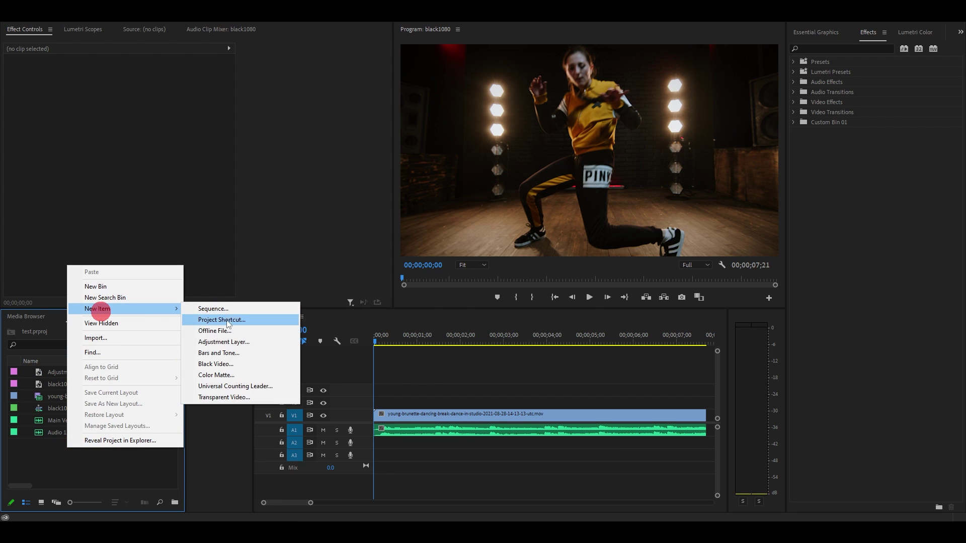
left_click(238, 343)
left_click(499, 303)
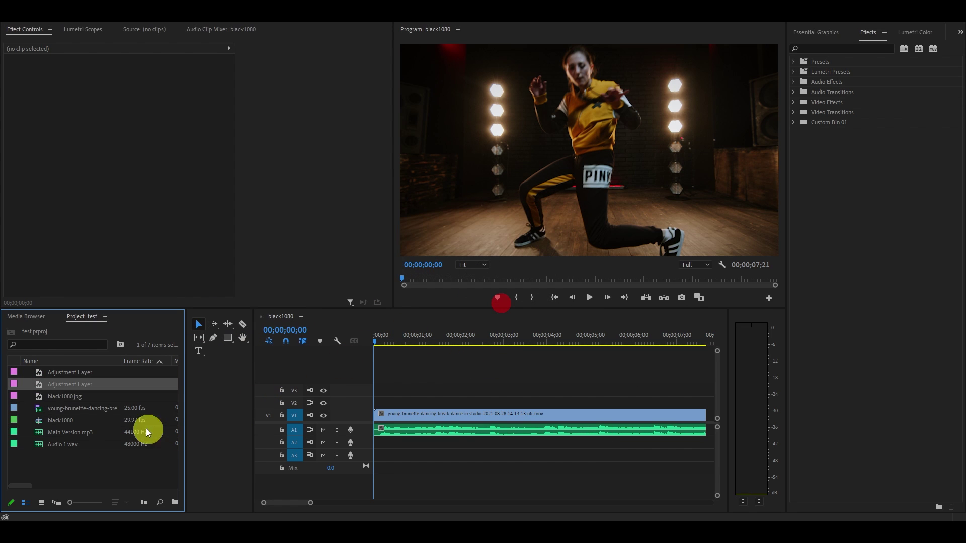
Place the adjustment layer on V2 and stretch it to the dance video's end.
left_click_drag(72, 386, 387, 402)
left_click_drag(590, 402, 706, 402)
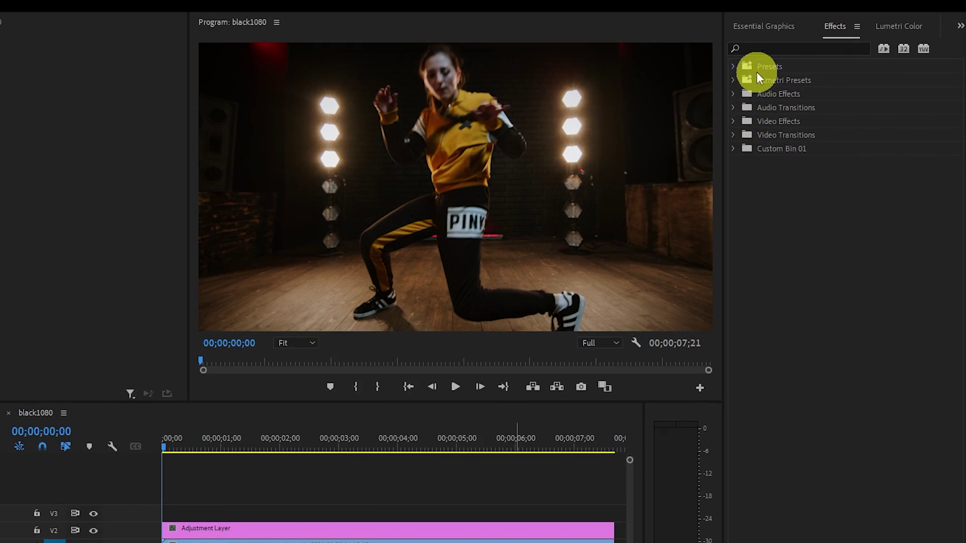
left_click(761, 49)
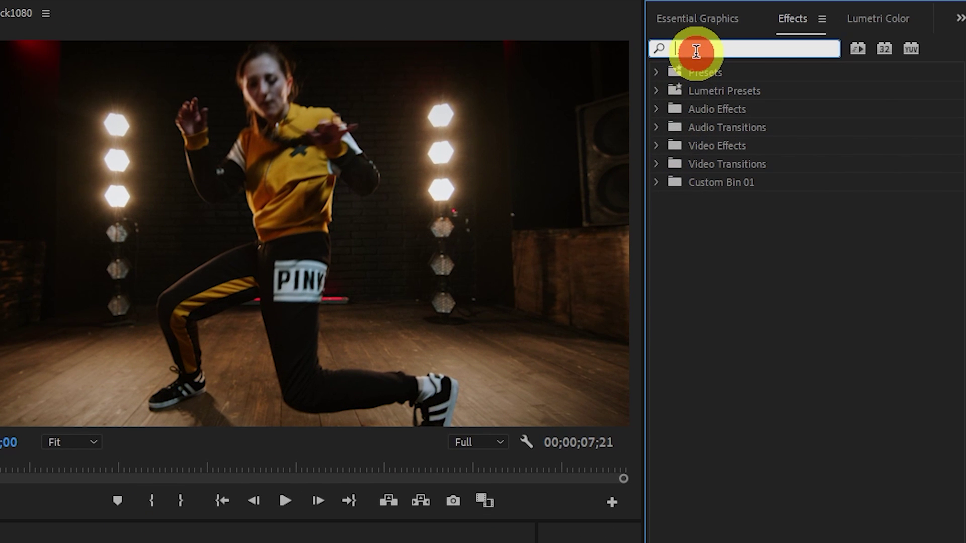
type("DIRECTIONA")
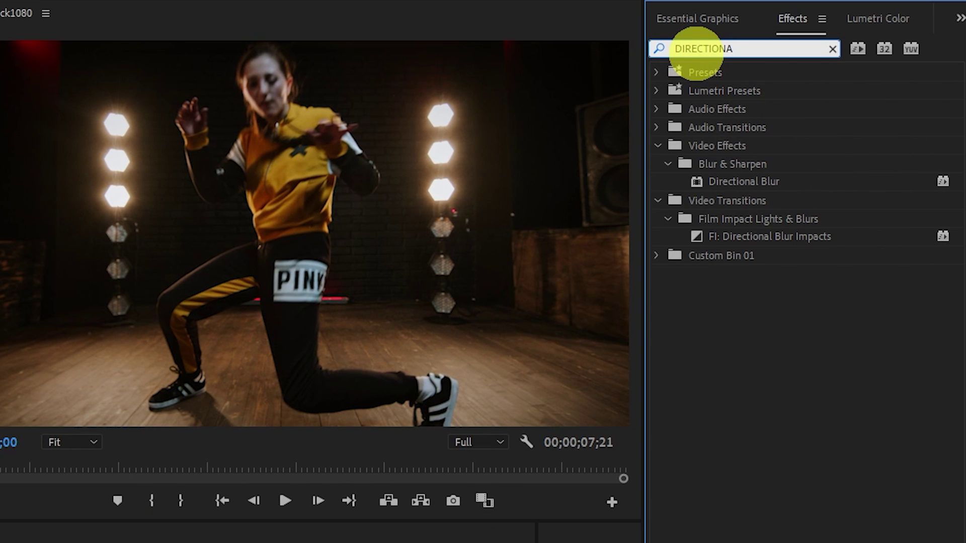
Drop Directional Blur onto the V2 adjustment layer and set its Blur Length to 45.
left_click_drag(763, 180, 459, 401)
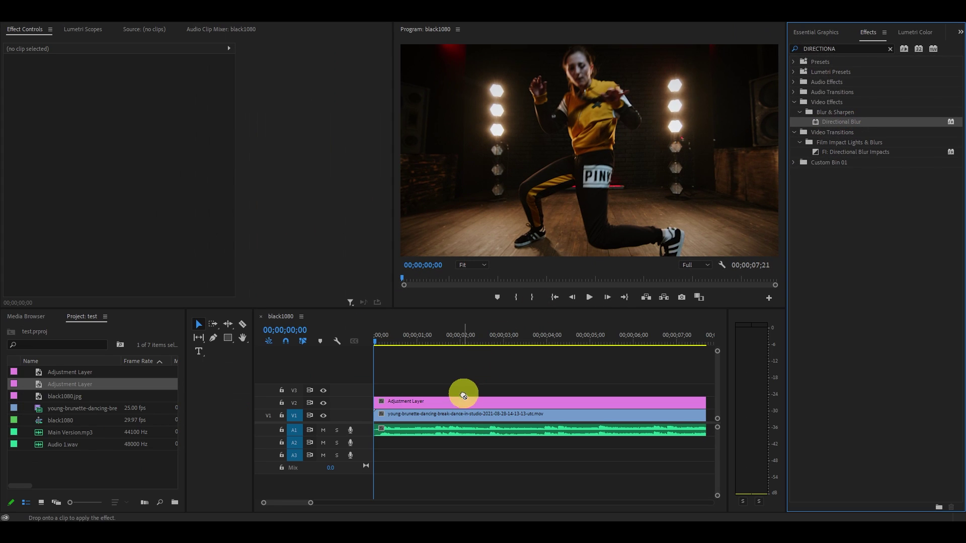
left_click(495, 401)
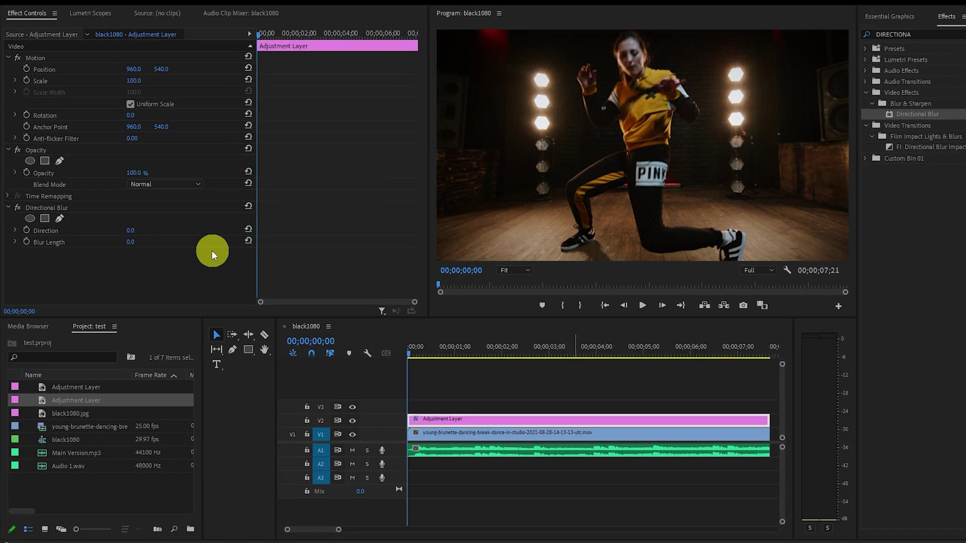
left_click(134, 242)
type("45")
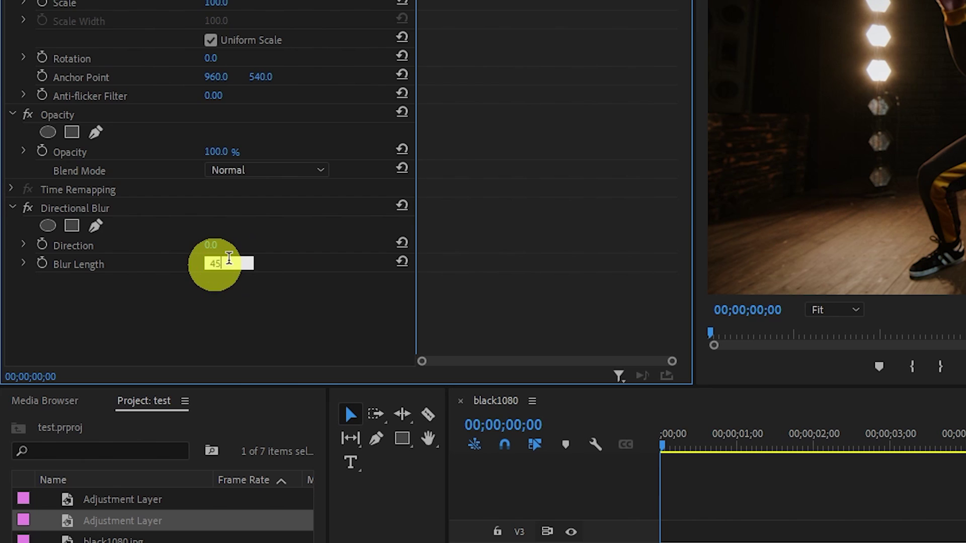
key("Return")
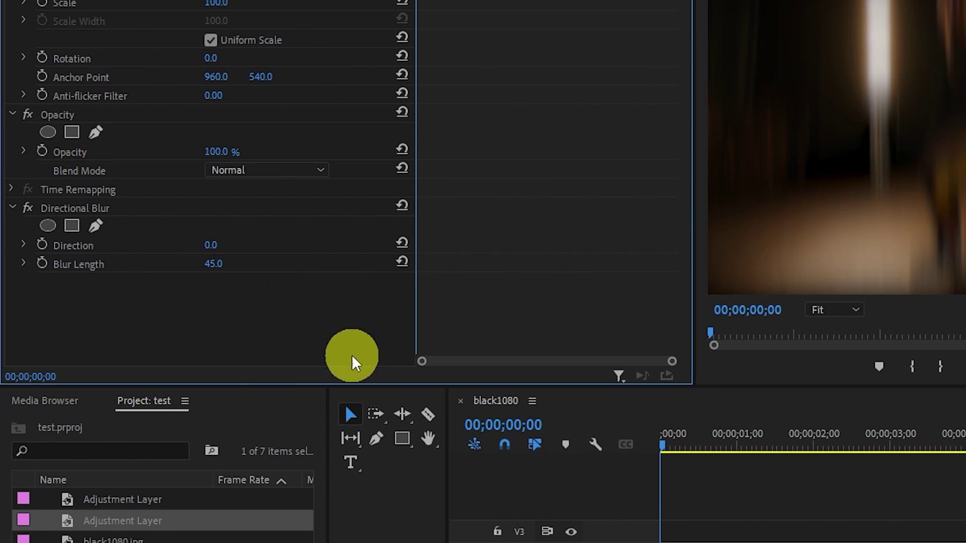
Zoom into the timeline start and razor the adjustment layer at five points a few frames apart.
left_click(428, 414)
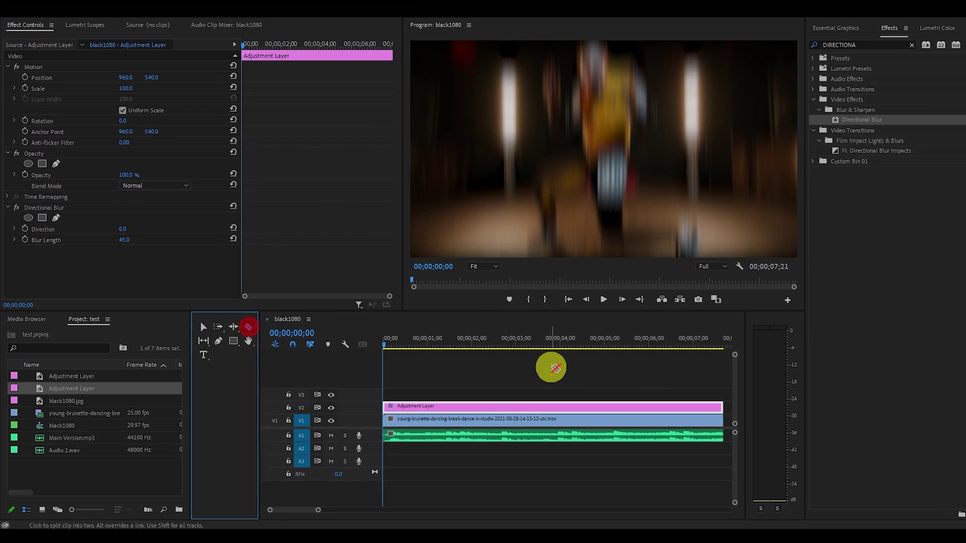
left_click(555, 368)
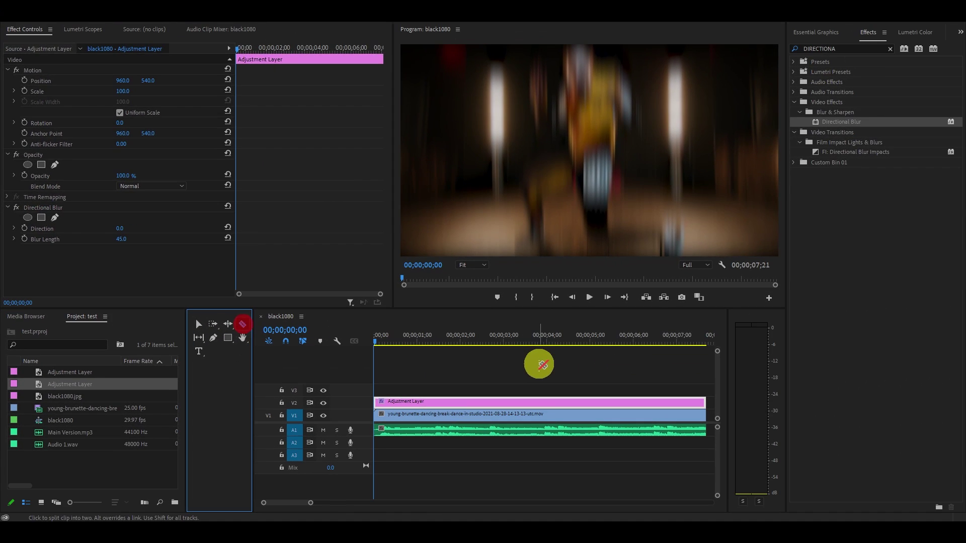
left_click_drag(323, 510, 298, 505)
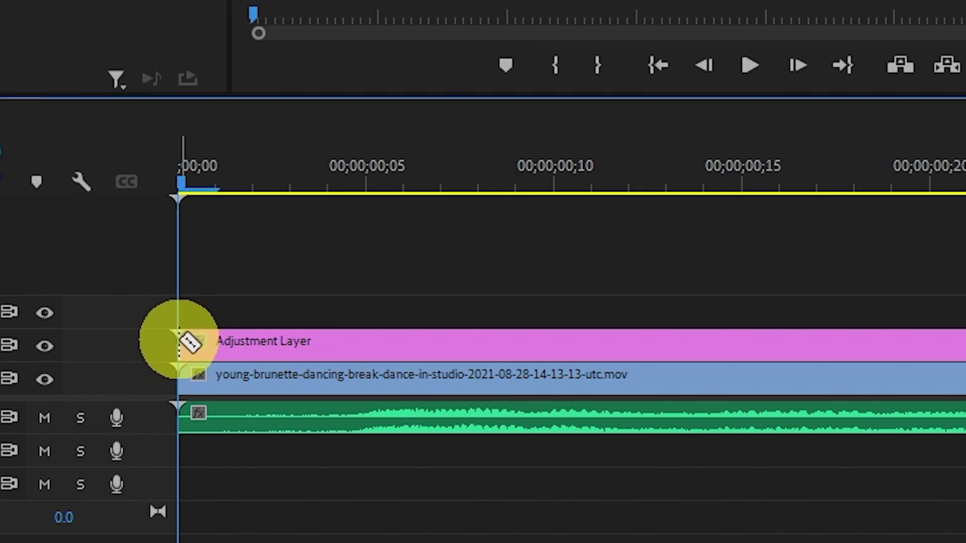
left_click(216, 342)
left_click(253, 346)
left_click(291, 345)
left_click(327, 346)
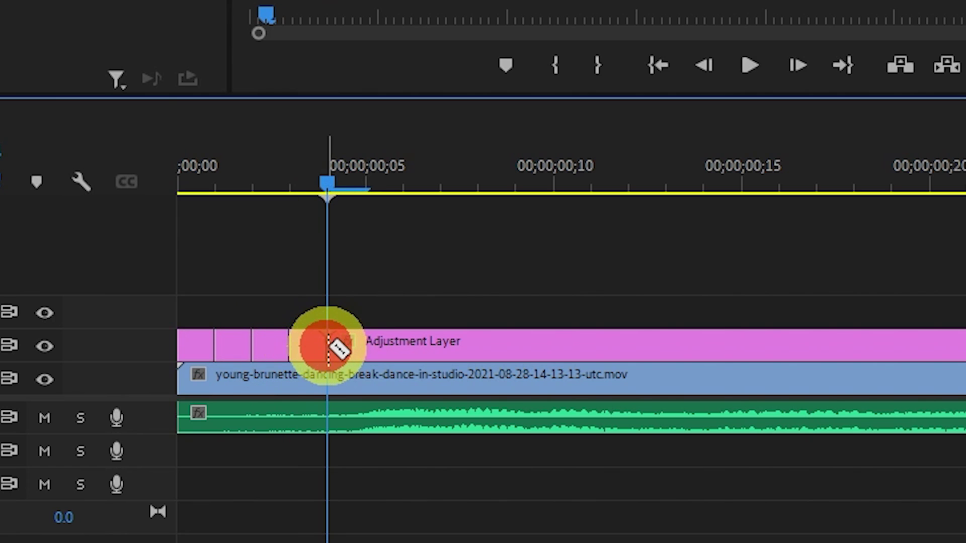
left_click(365, 346)
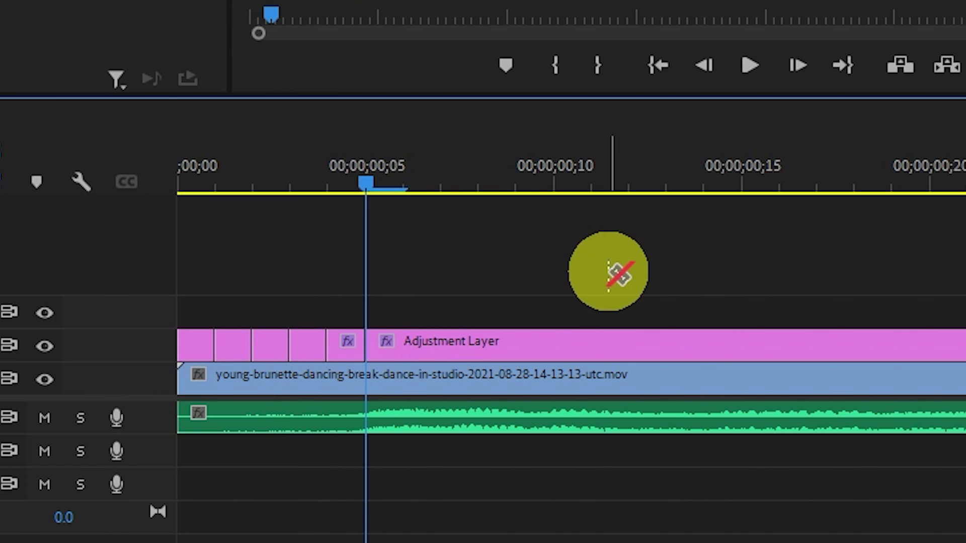
Shift one short blur piece later to leave a gap, and delete the long remainder.
key("v")
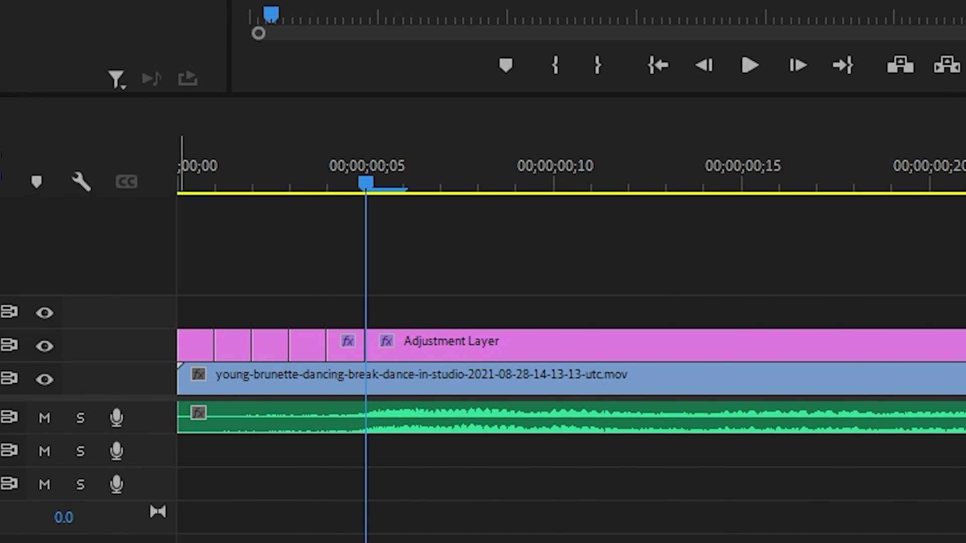
left_click_drag(234, 345, 312, 355)
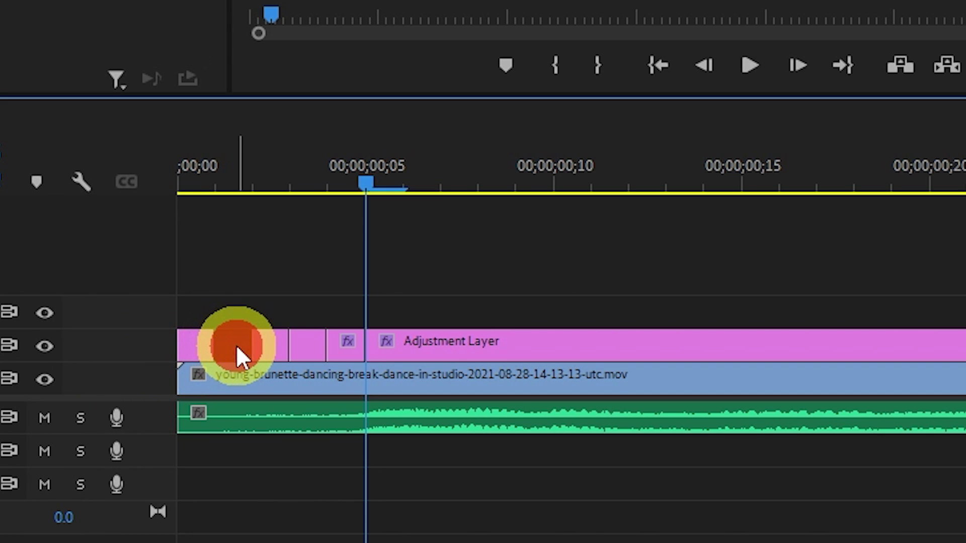
left_click(443, 351)
key("Delete")
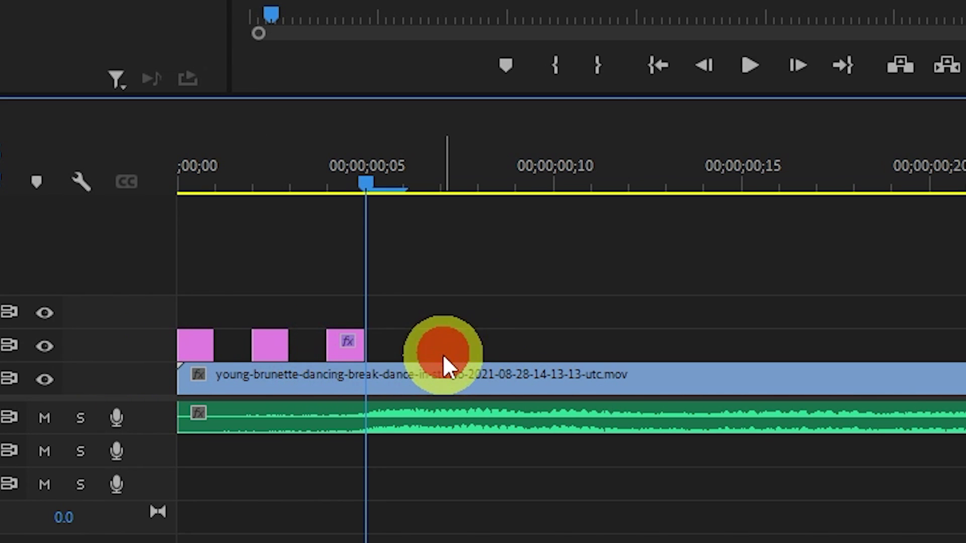